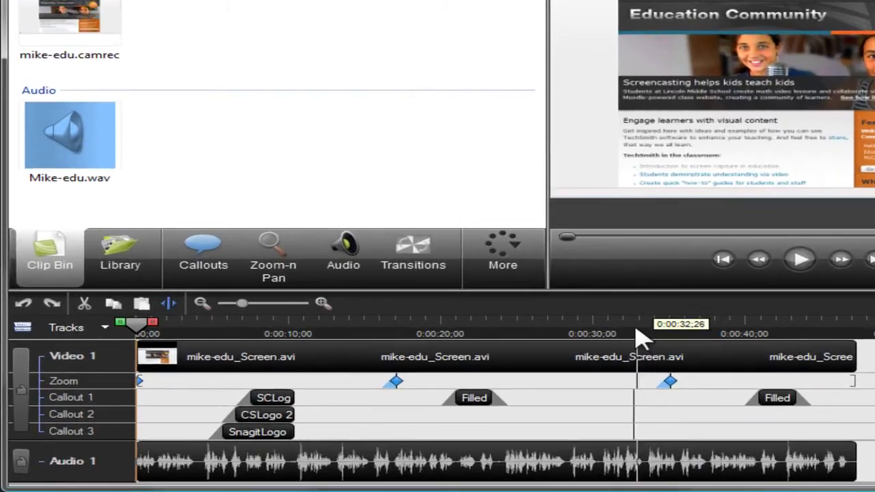
# Magnify the timeline by two levels to inspect the tracks, and return it to the original scale
pyautogui.moveTo(439, 380)
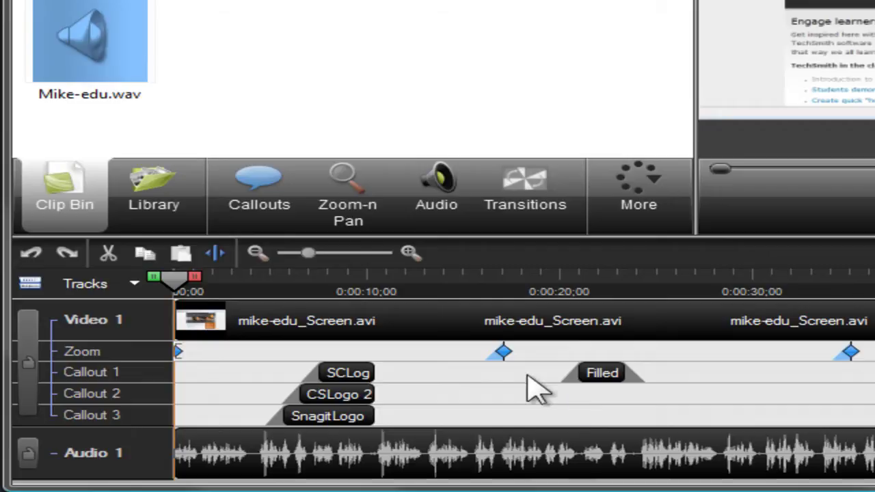
pyautogui.click(410, 255)
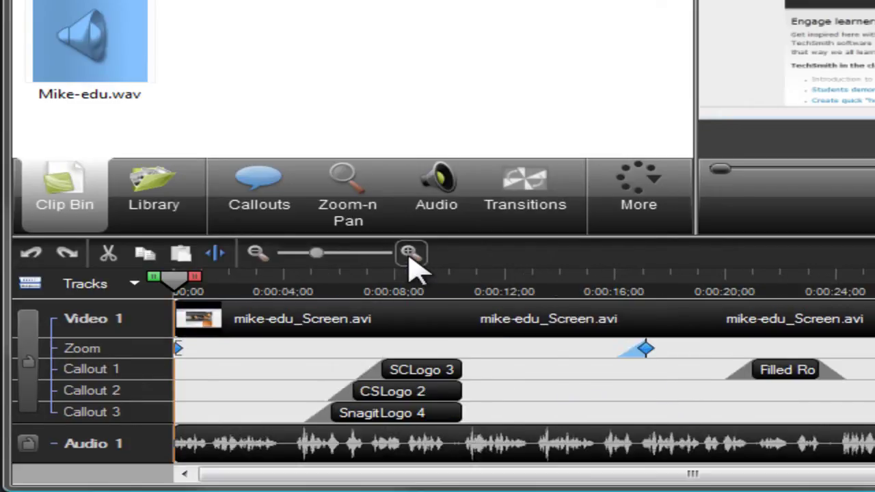
pyautogui.click(410, 255)
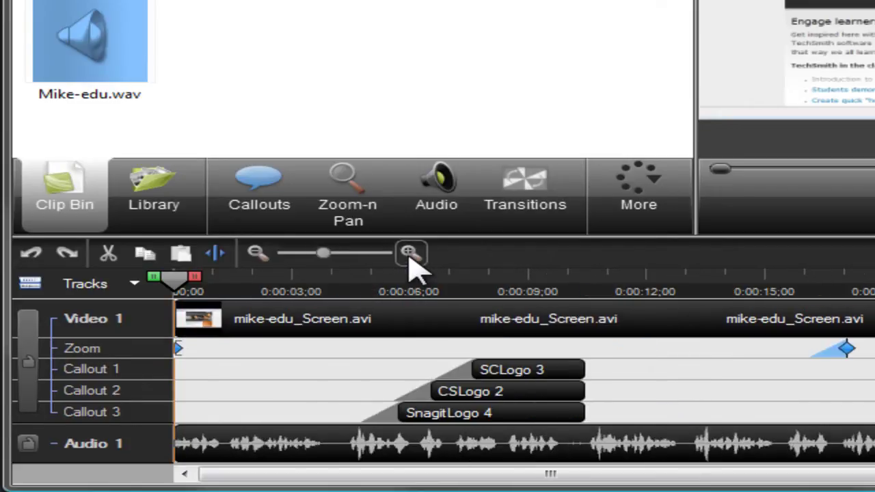
pyautogui.click(261, 258)
pyautogui.click(260, 259)
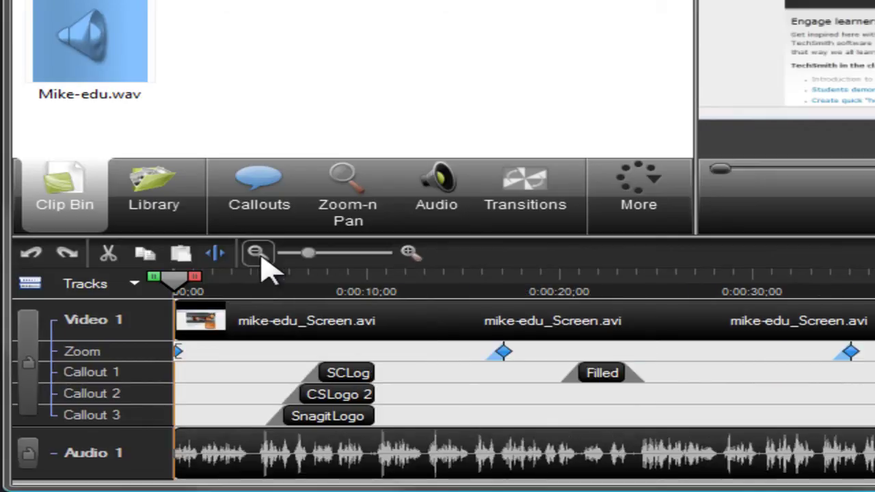
# Move the SCLogo 3 callout to start at 0:00:11;06, extend its start back to 0:00:08;26, and trim its end slightly
pyautogui.click(363, 378)
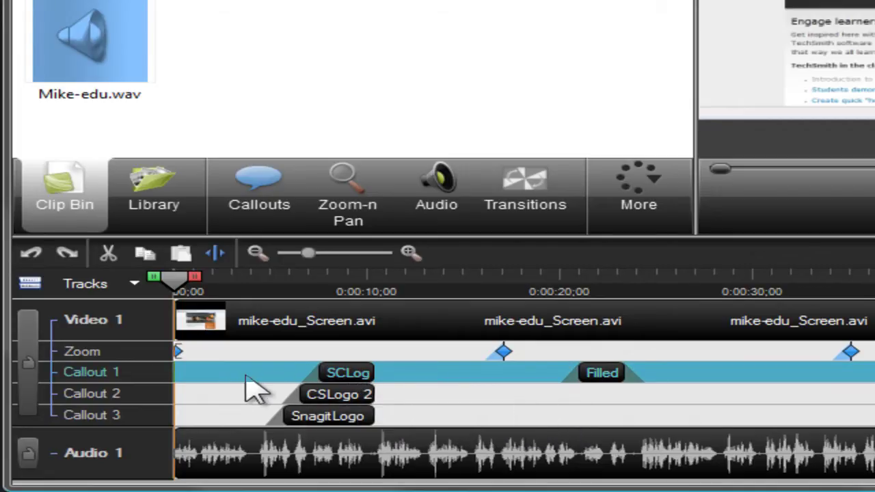
pyautogui.click(152, 387)
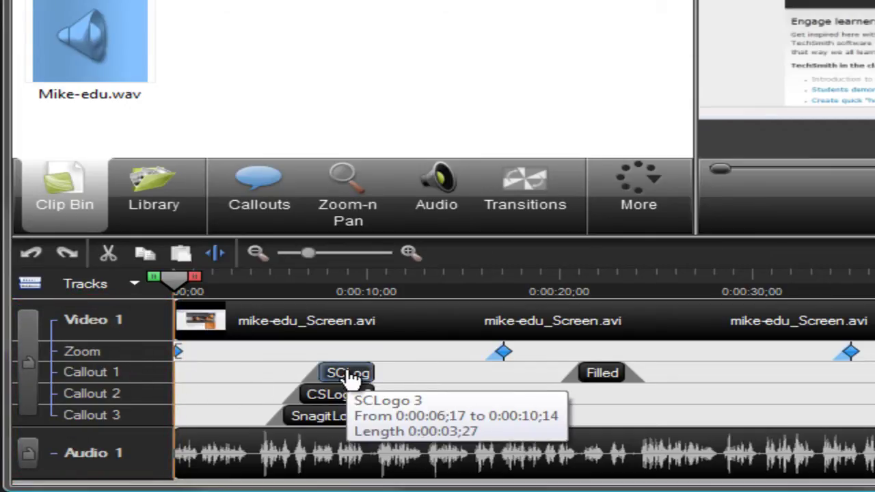
pyautogui.moveTo(349, 378); pyautogui.dragTo(438, 378)
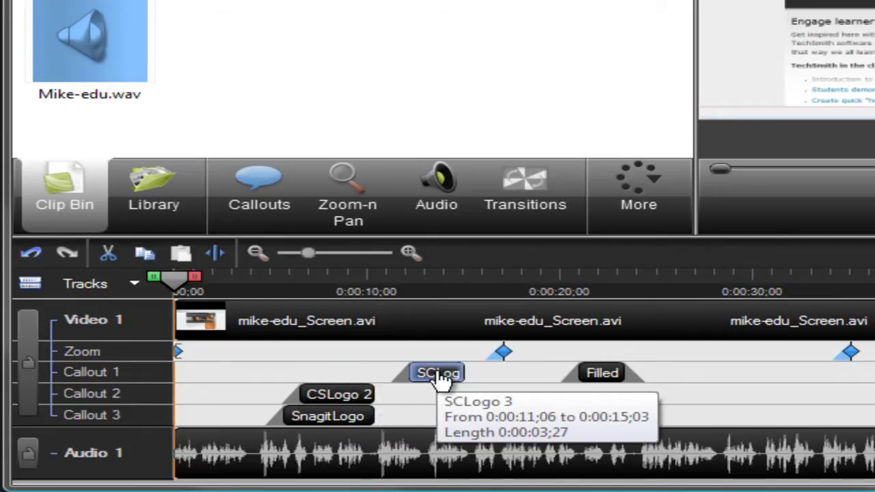
pyautogui.moveTo(409, 373); pyautogui.dragTo(363, 371)
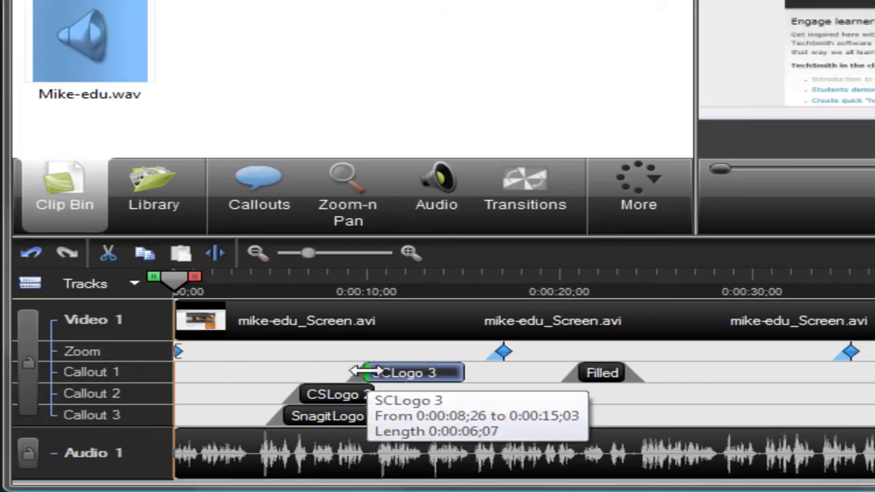
pyautogui.moveTo(463, 371); pyautogui.dragTo(445, 371)
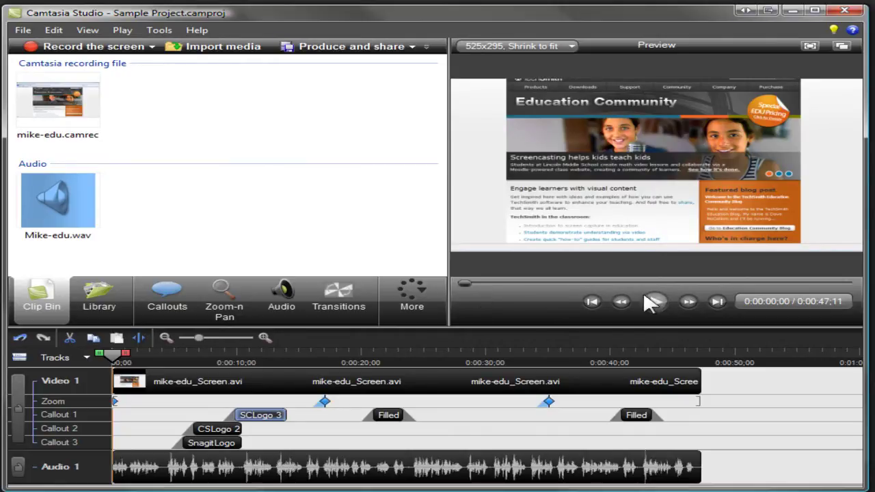
# Play the preview briefly, select the timeline range from 0:00:10;27 to about 0:00:20;16, and clear that selection
pyautogui.click(656, 303)
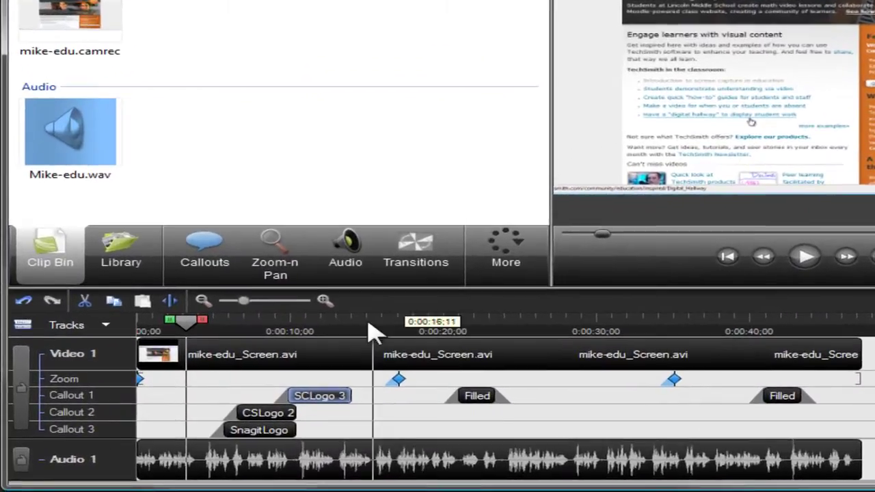
pyautogui.click(359, 331)
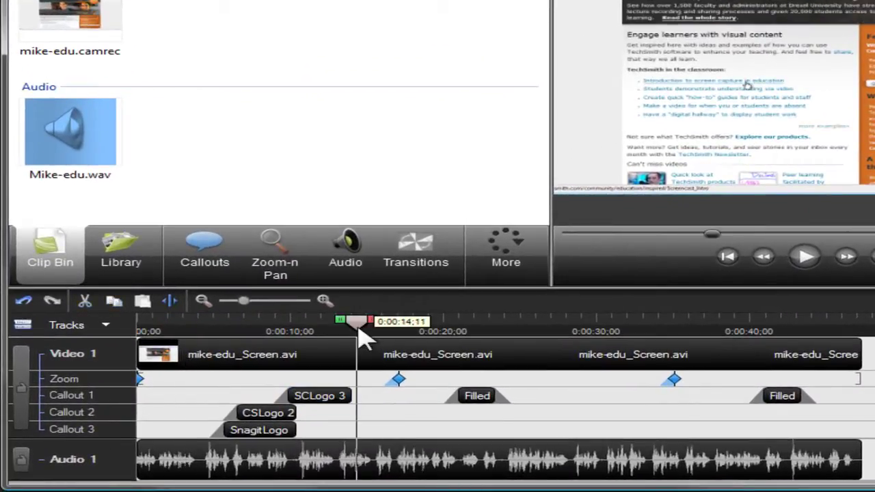
pyautogui.moveTo(362, 335); pyautogui.dragTo(346, 328)
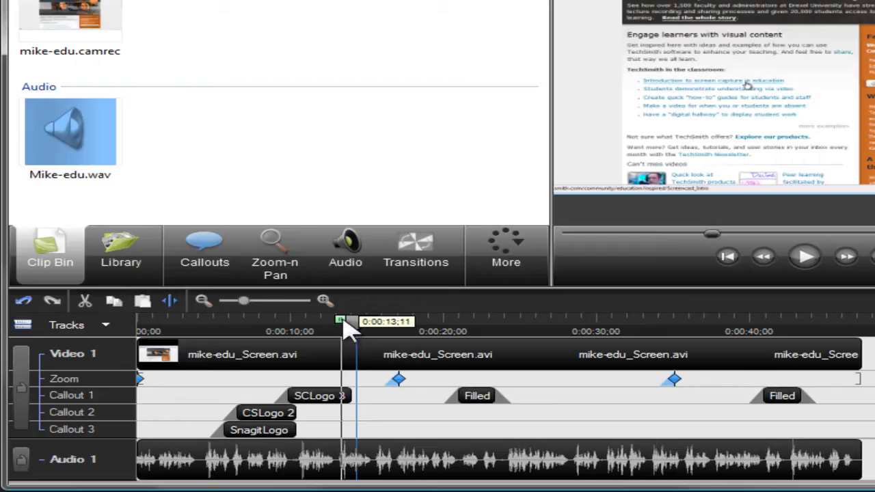
pyautogui.moveTo(346, 328); pyautogui.dragTo(294, 330)
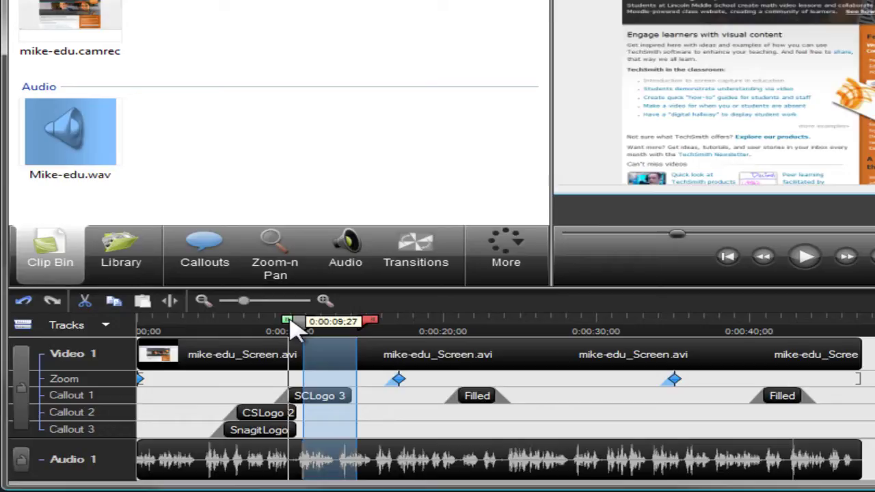
pyautogui.moveTo(370, 321); pyautogui.dragTo(464, 331)
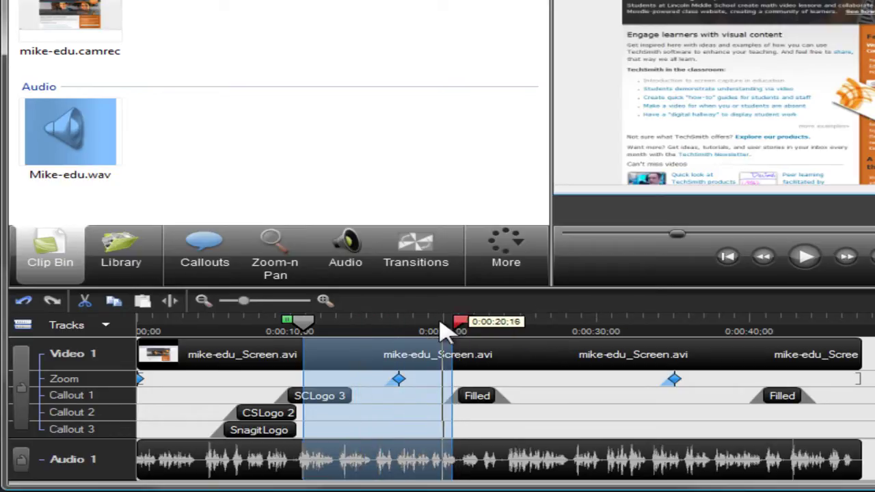
pyautogui.click(309, 332)
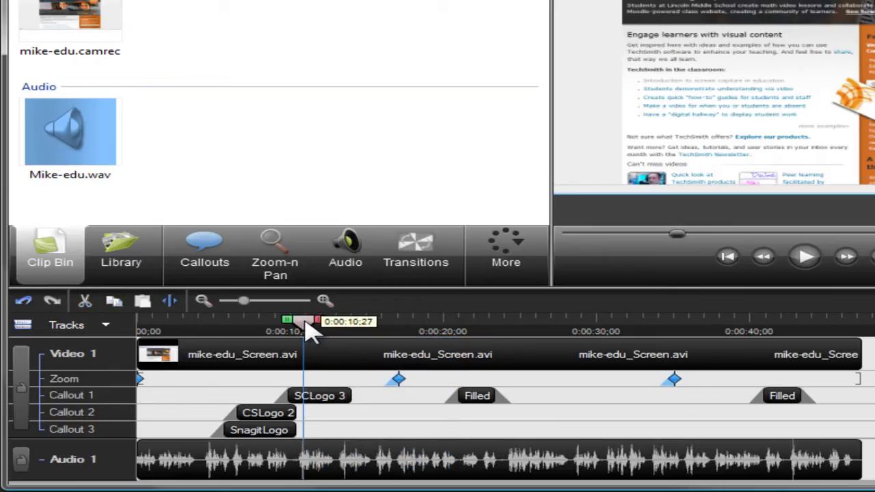
# Split the video and audio clips on the timeline at about 0:00:04
pyautogui.click(203, 331)
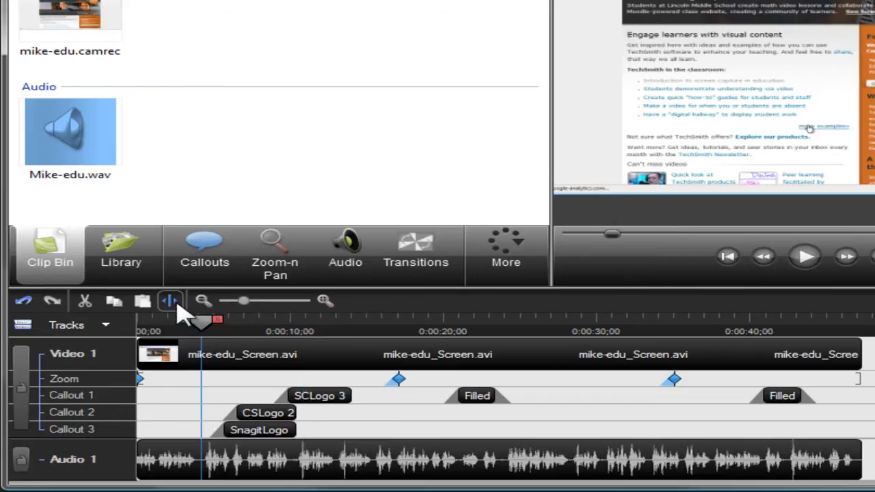
pyautogui.click(178, 309)
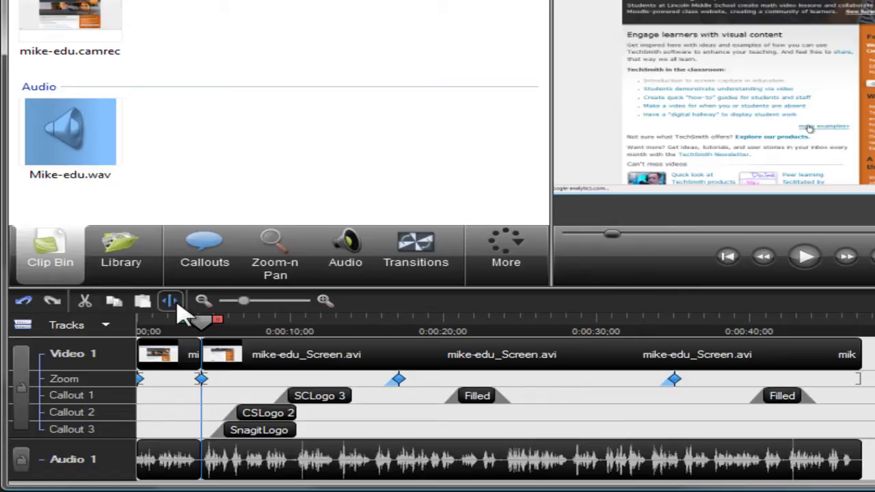
# Try cutting the range from about 0:00:01 to the split point out of the timeline, and undo the cut
pyautogui.moveTo(199, 320); pyautogui.dragTo(140, 324)
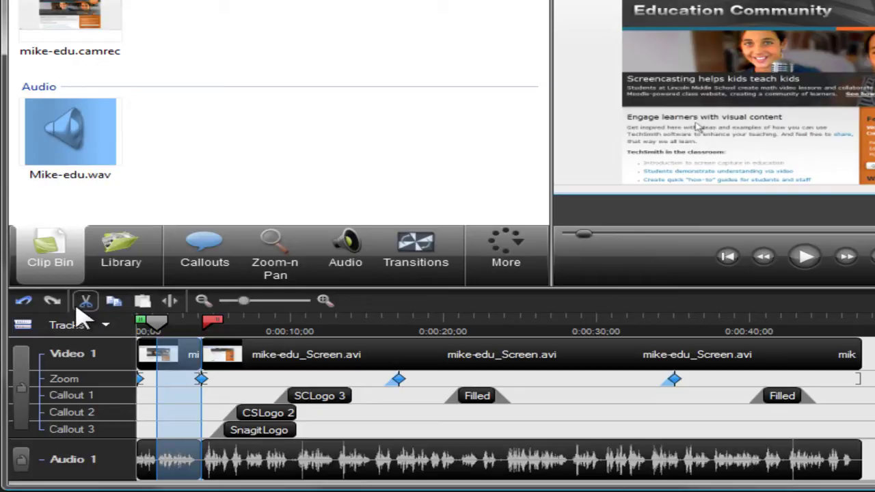
pyautogui.click(80, 307)
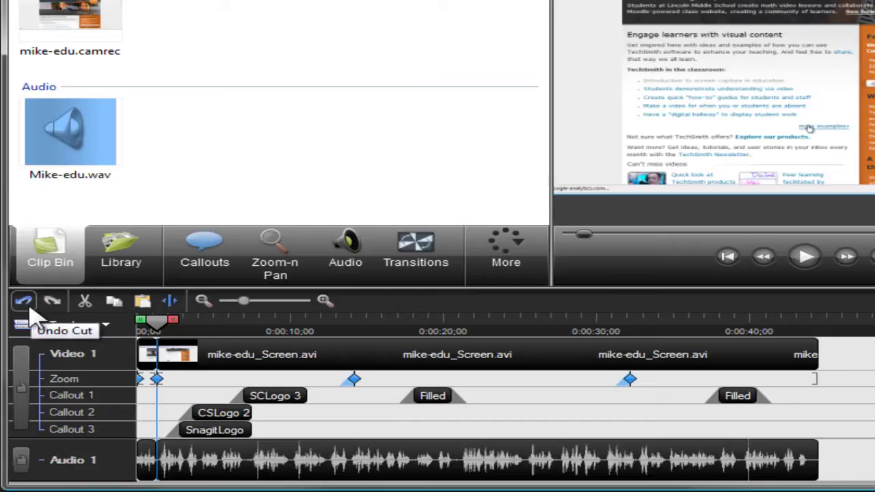
pyautogui.click(26, 304)
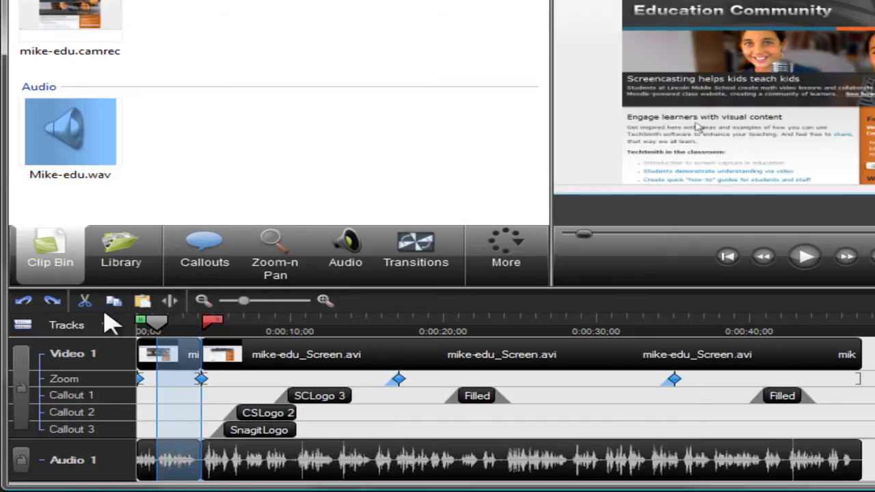
# Place the playhead at 0:00:06;15 and expand the Rounded Angles folder in the Library
pyautogui.moveTo(196, 327); pyautogui.dragTo(237, 322)
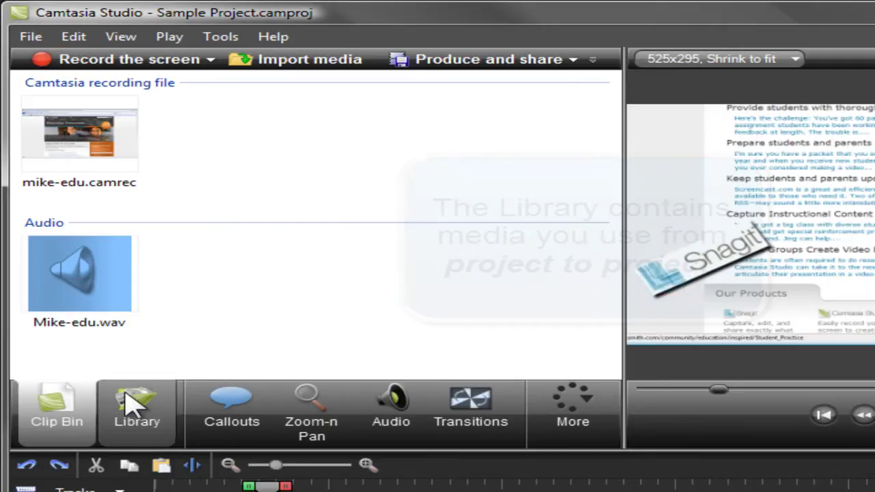
pyautogui.click(131, 405)
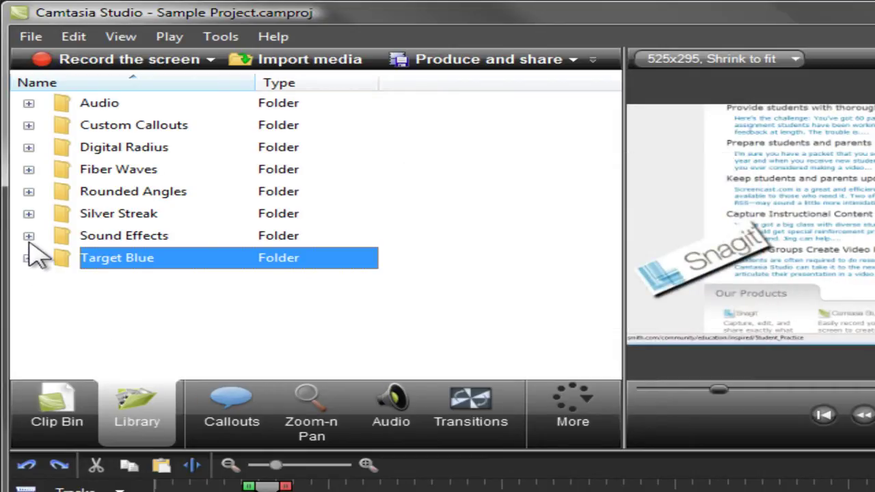
pyautogui.click(29, 192)
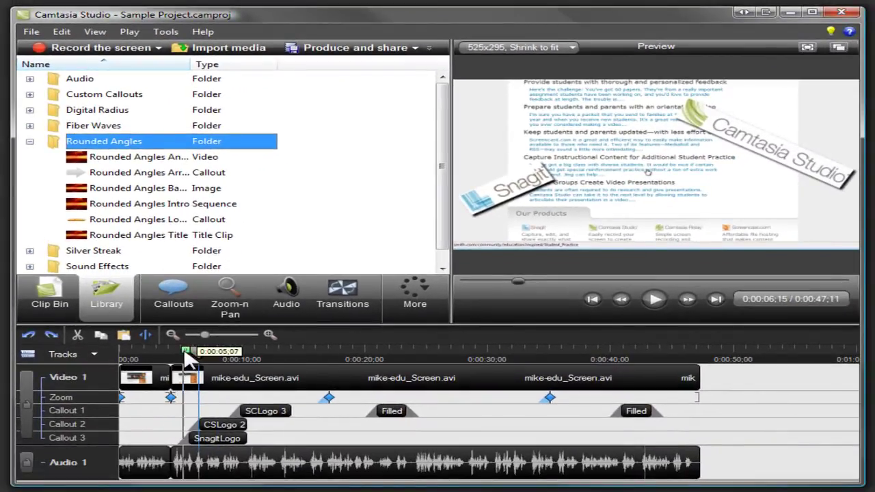
# Select the timeline range from 0:00:03;25 to 0:00:06;15 and add it to the Library as a sequence
pyautogui.moveTo(184, 355); pyautogui.dragTo(155, 352)
pyautogui.rightClick(183, 379)
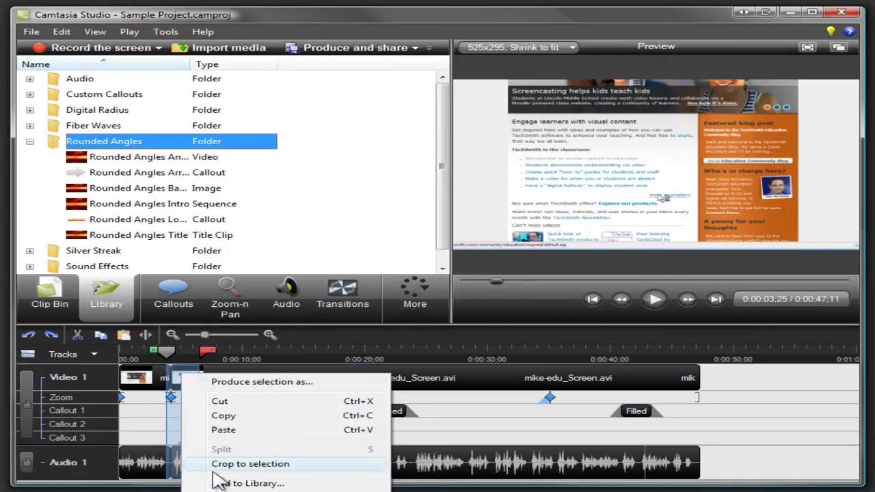
pyautogui.click(247, 484)
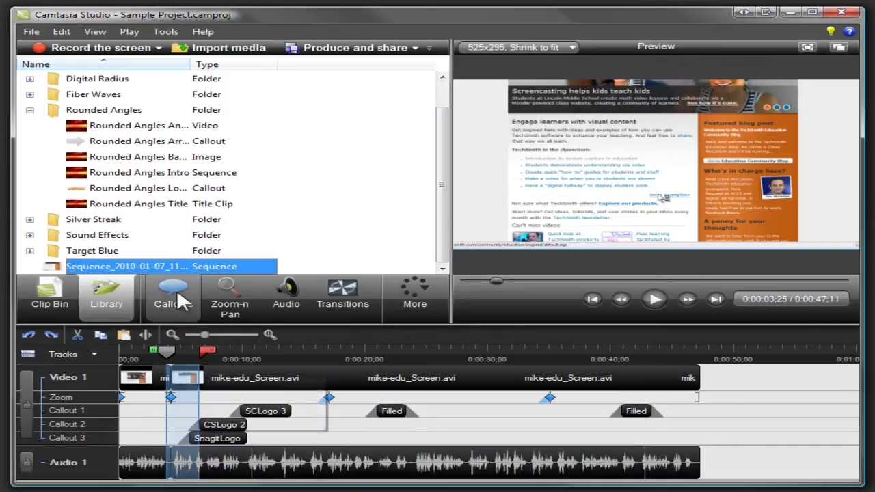
# Insert the Rounded Angles Title clip from the Library at the very start of the Video 1 track
pyautogui.click(176, 205)
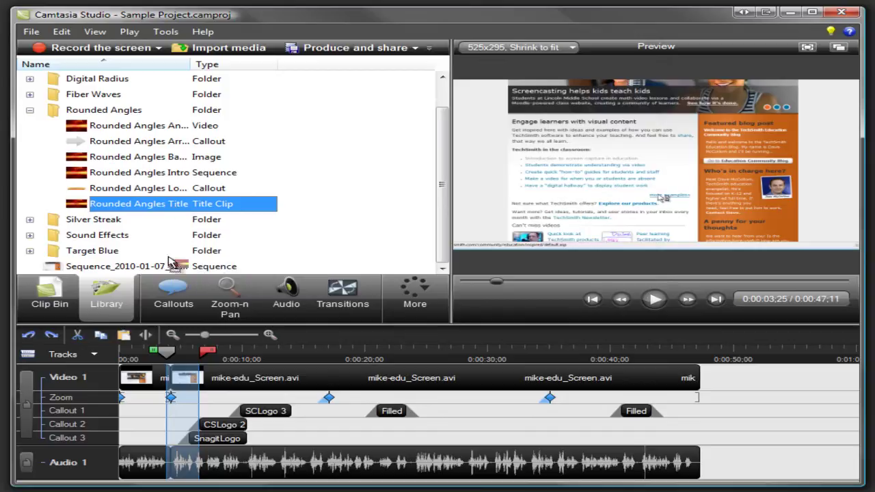
pyautogui.click(124, 359)
pyautogui.moveTo(125, 383); pyautogui.dragTo(124, 380)
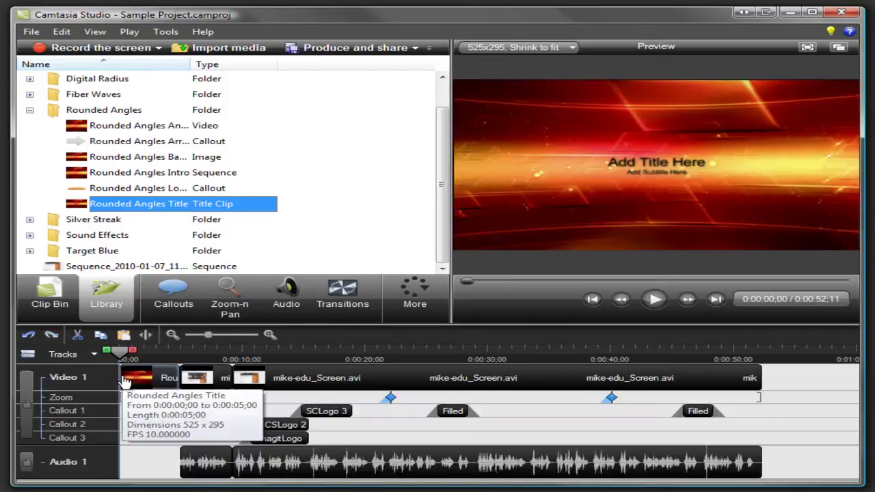
# Add a right-pointing arrow callout at 0:00:05;24, shrink it, and place it beside the first girl's photo in the banner
pyautogui.click(196, 358)
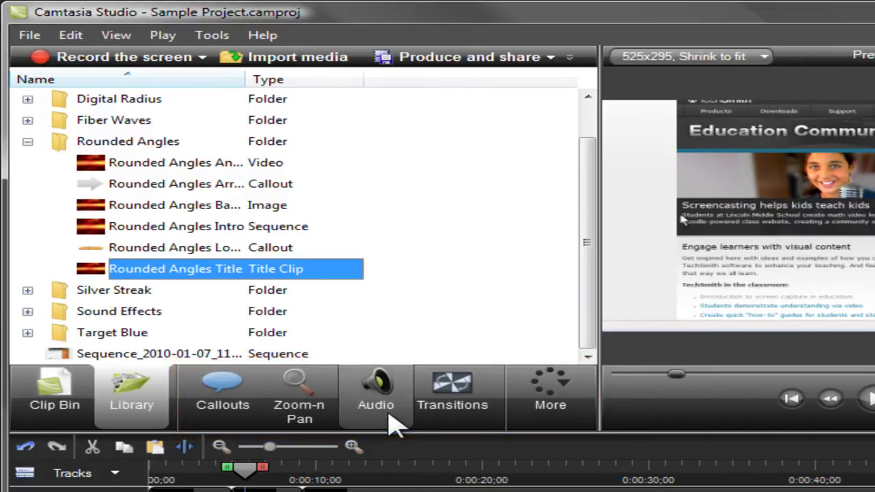
pyautogui.click(236, 409)
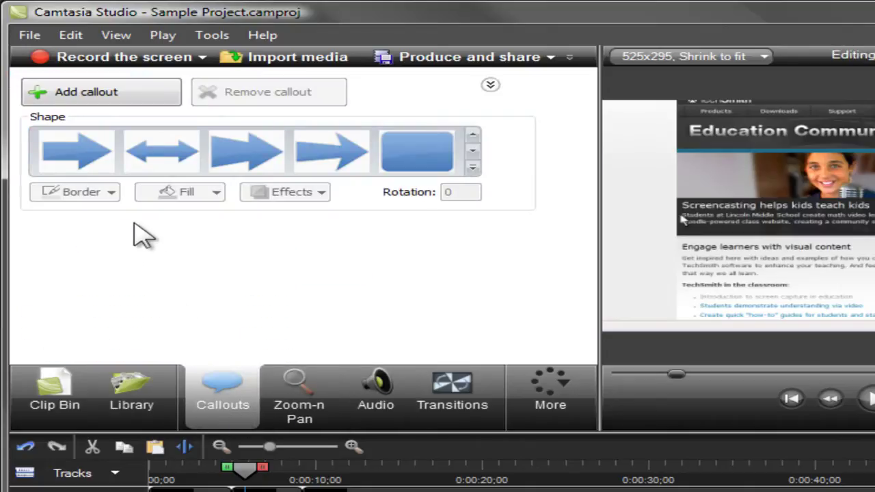
pyautogui.click(103, 168)
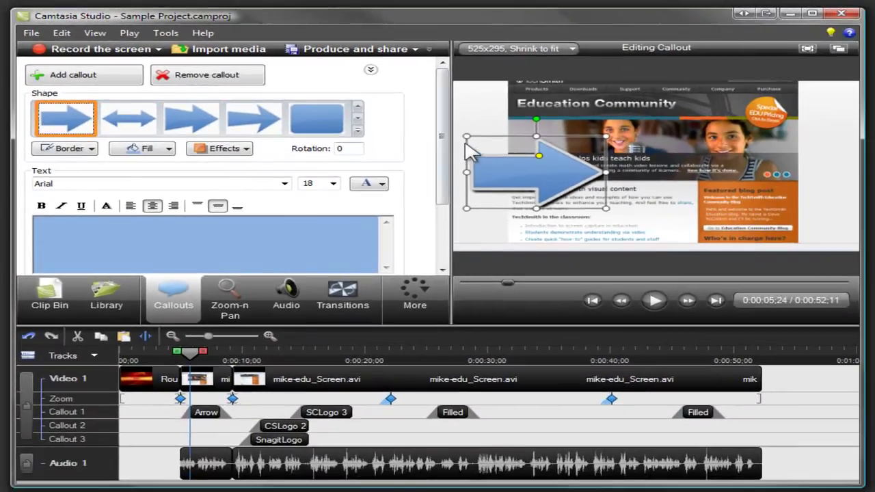
pyautogui.moveTo(468, 138); pyautogui.dragTo(529, 134)
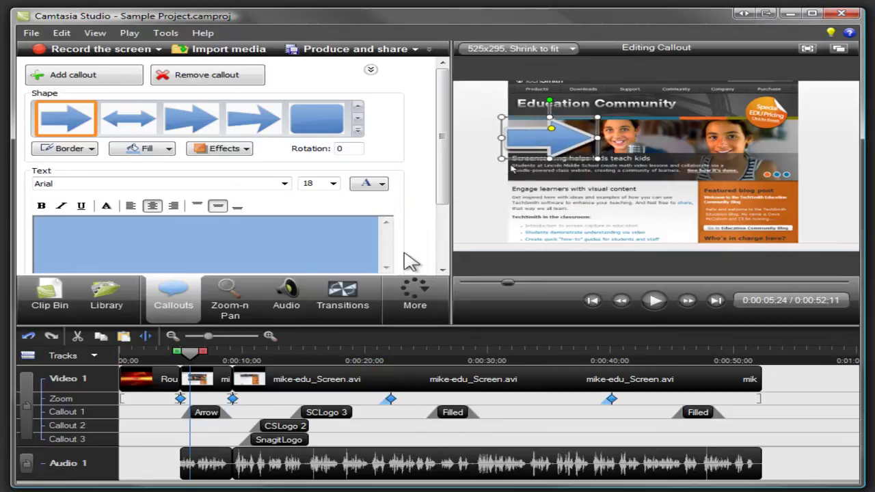
# Add a Fade through black transition between the Rounded Angles Title clip and the first mike-edu_Screen.avi clip
pyautogui.click(347, 294)
pyautogui.click(340, 165)
pyautogui.moveTo(340, 163); pyautogui.dragTo(200, 383)
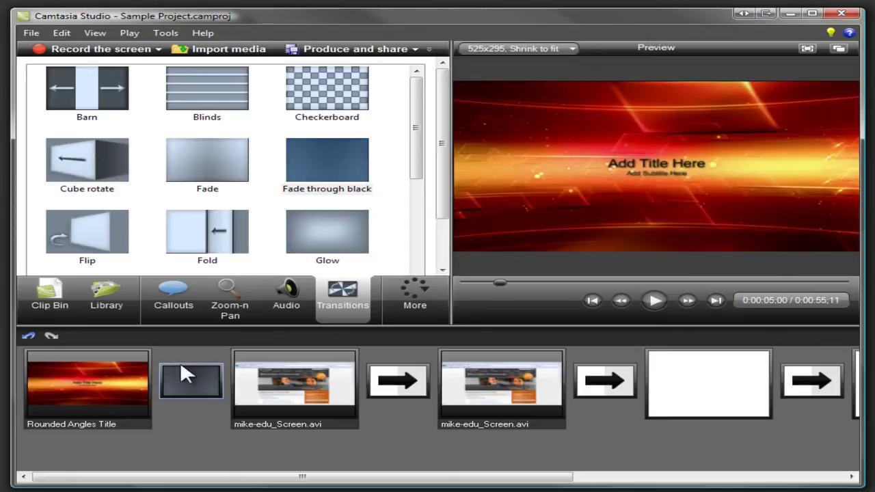
# Create a Zoom-n-Pan keyframe at 0:00:13;03 by shrinking the zoom area and repositioning it over the page text
pyautogui.click(56, 303)
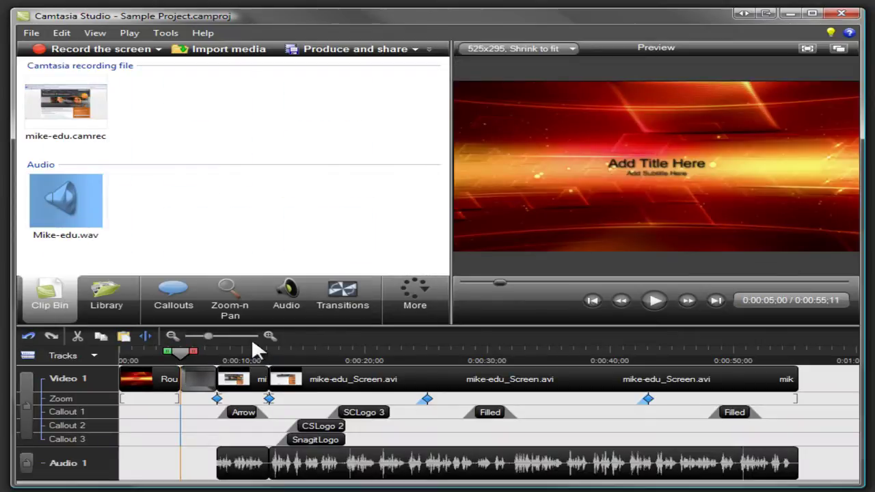
pyautogui.click(281, 353)
pyautogui.click(230, 298)
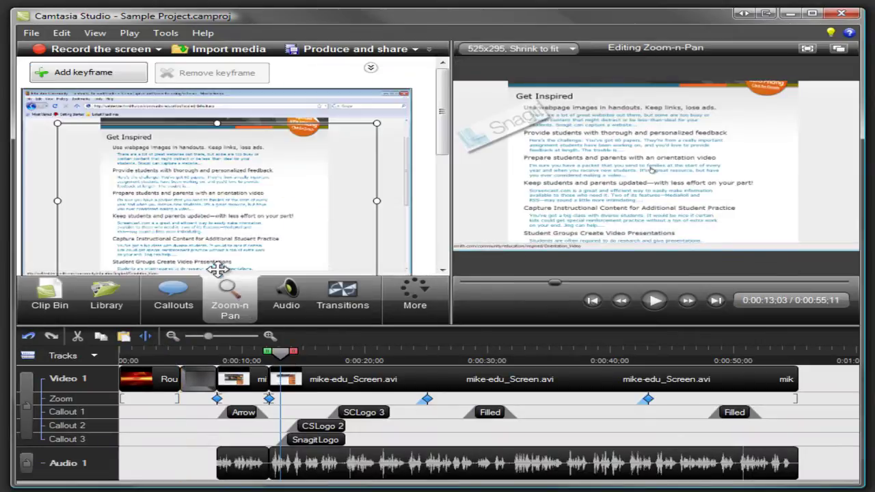
pyautogui.moveTo(58, 124); pyautogui.dragTo(171, 194)
pyautogui.moveTo(225, 237); pyautogui.dragTo(178, 205)
# Open the Cursor Effects settings
pyautogui.click(418, 293)
pyautogui.click(424, 318)
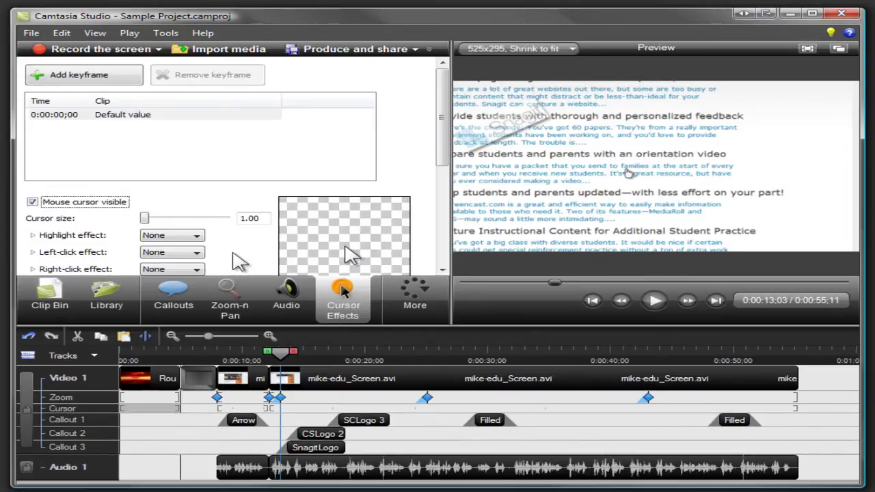
# Apply a yellow circular highlight effect to the mouse cursor using the default keyframe
pyautogui.click(197, 236)
pyautogui.click(196, 255)
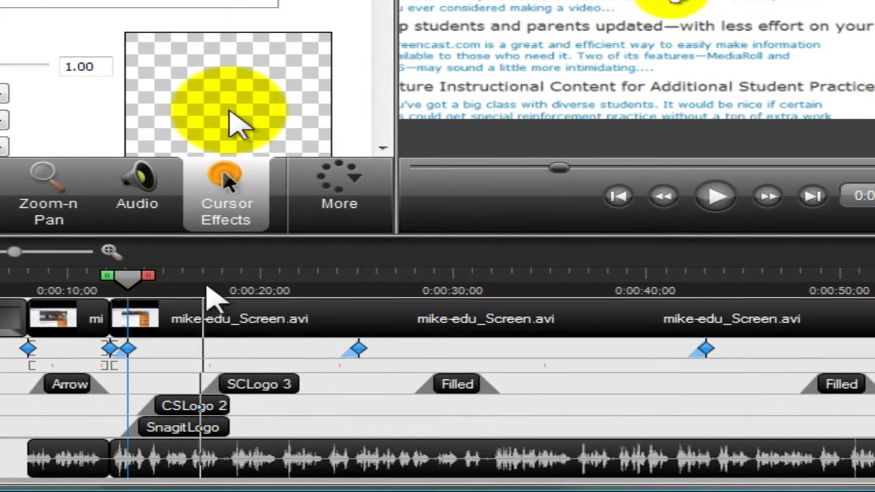
# Enlarge the filled "Image & Video, Easy to Use, Free!" callout at 0:00:28;29, and return to the project's imported clips
pyautogui.click(451, 386)
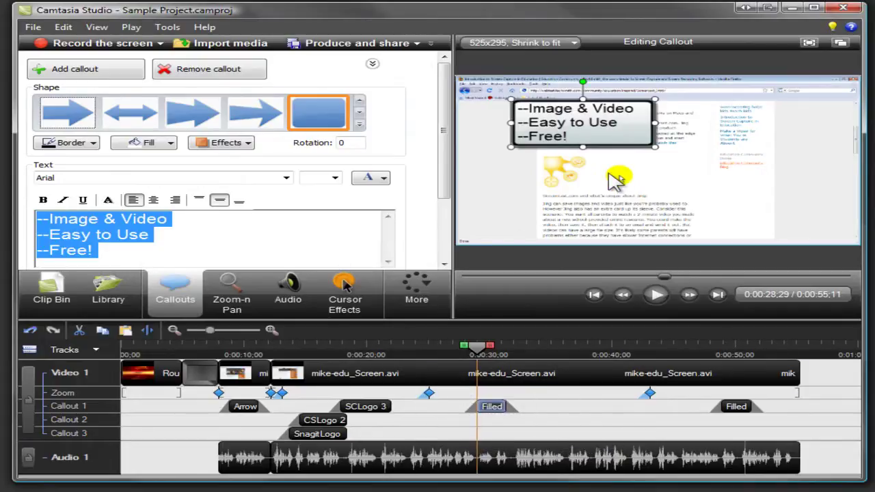
pyautogui.moveTo(655, 146); pyautogui.dragTo(690, 173)
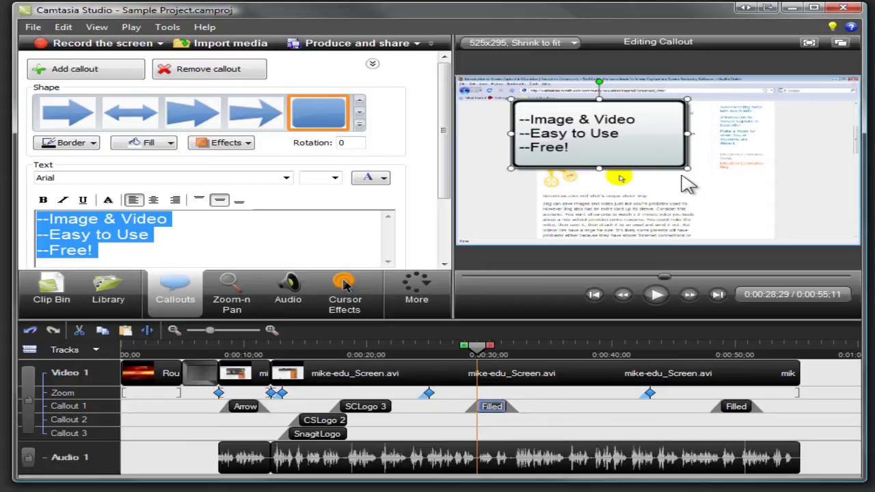
pyautogui.click(73, 290)
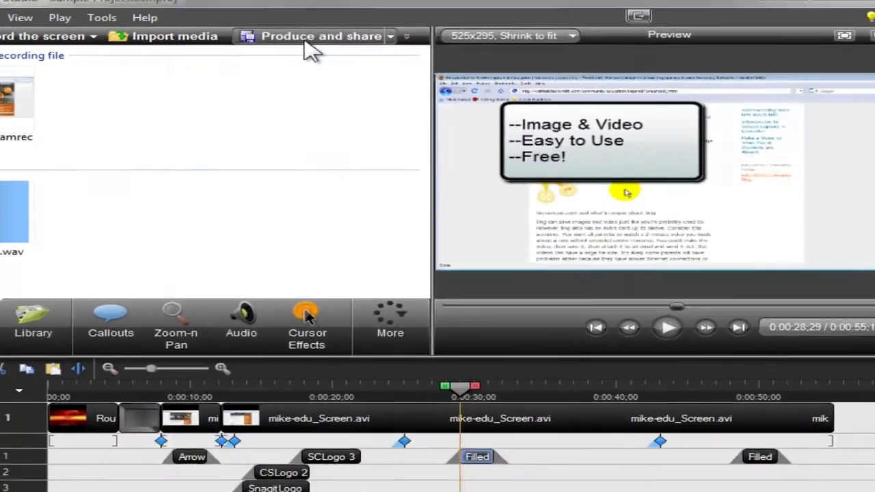
# Produce the video with the Blog preset, keeping the 525 x 295 editing dimensions and MP4 format
pyautogui.click(307, 41)
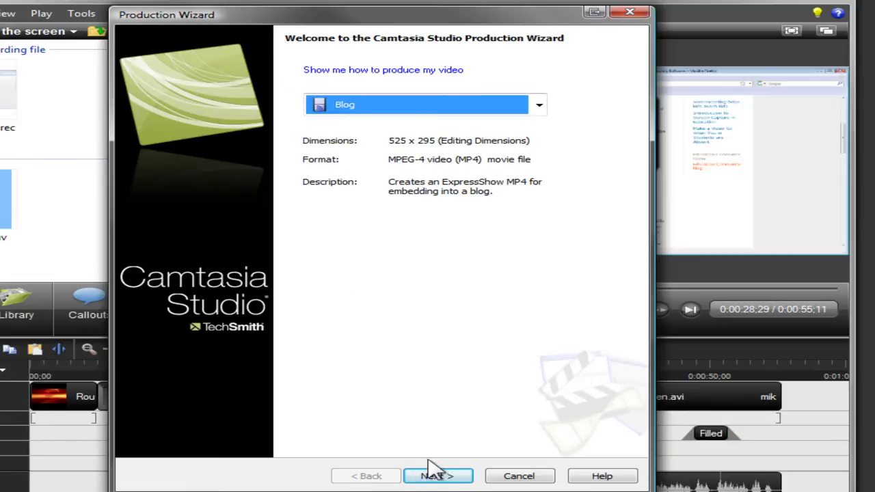
pyautogui.click(442, 476)
pyautogui.click(438, 476)
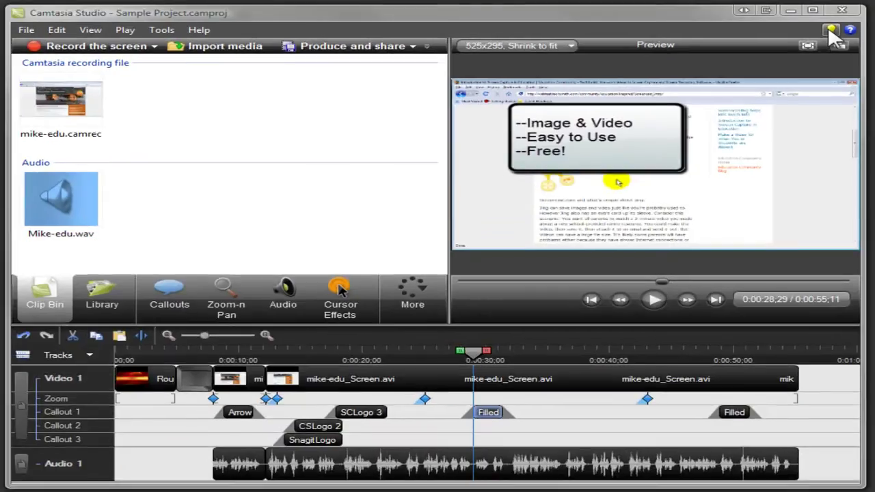
# Open the TechSmith Learning Center website in the browser
pyautogui.click(831, 31)
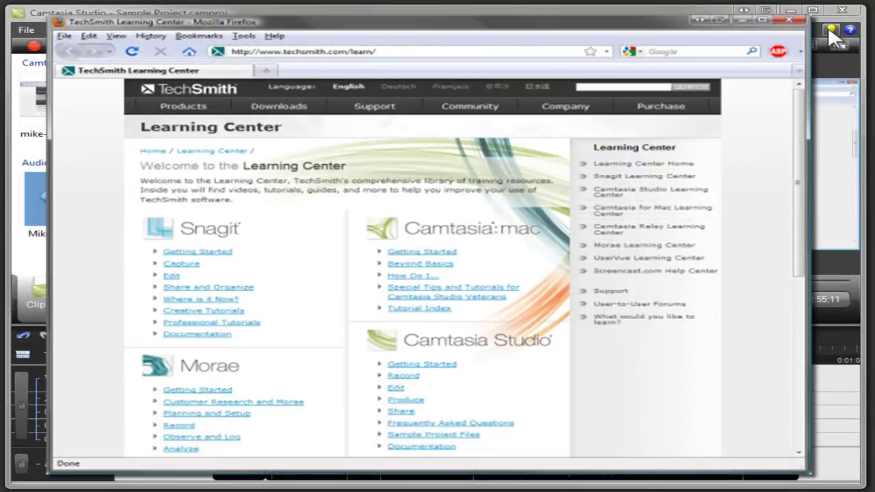